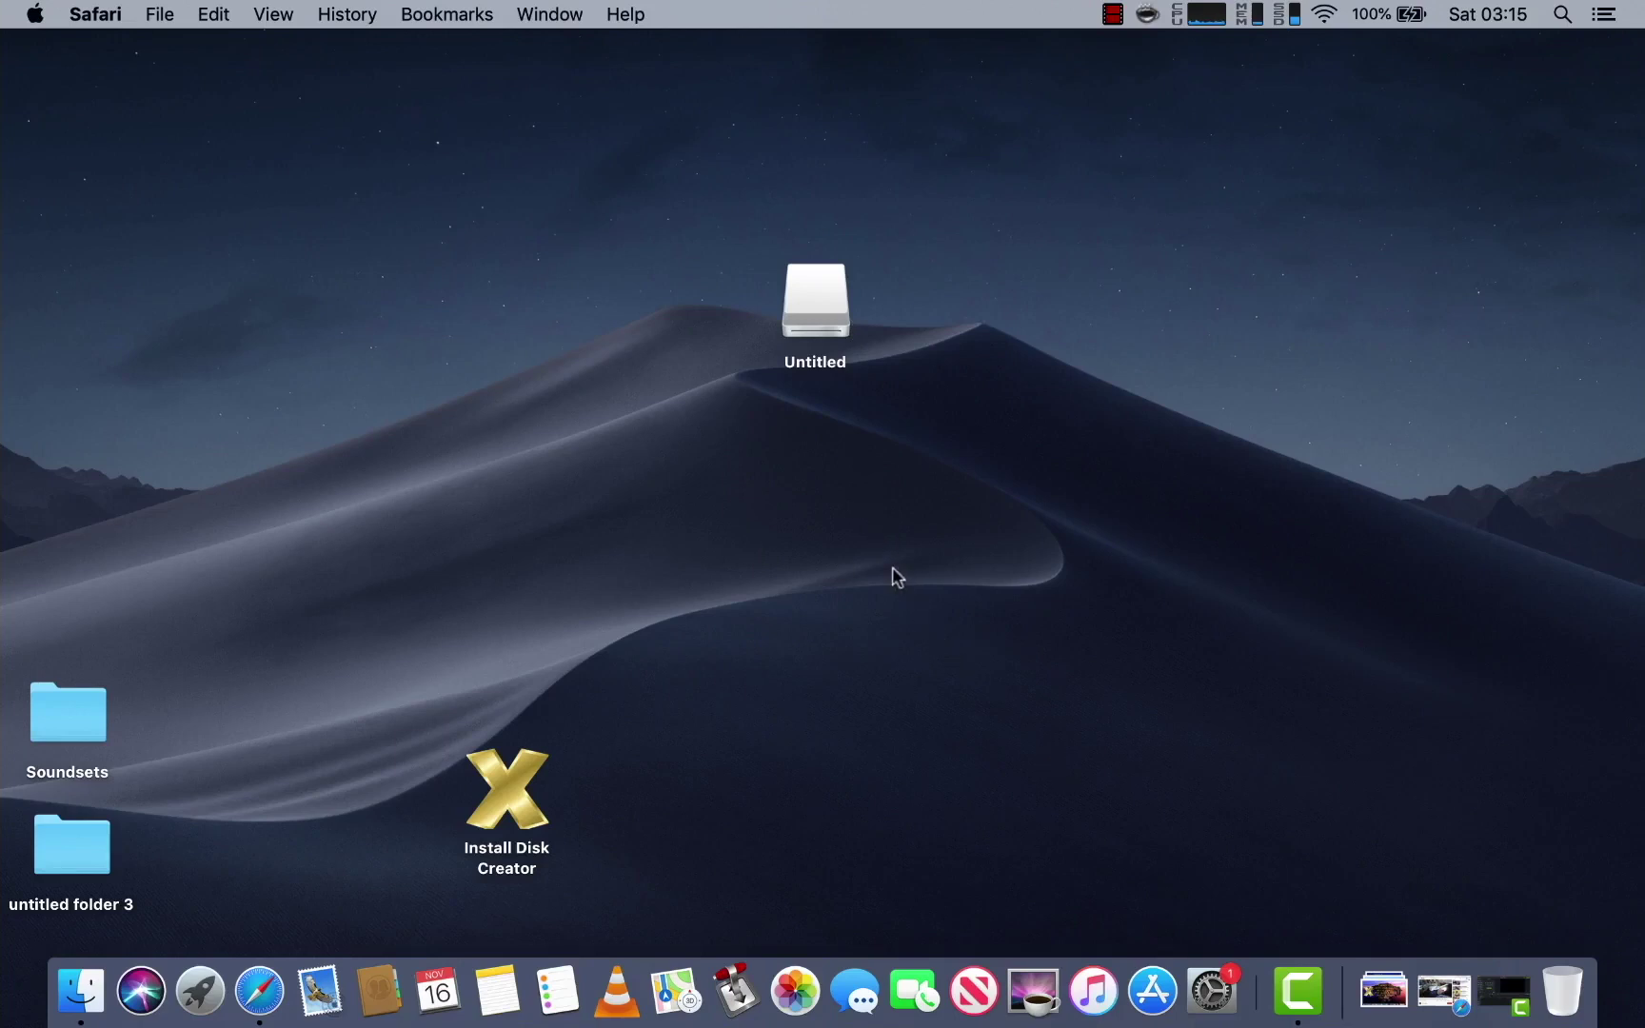
- Launch Install Disk Creator and target the Untitled volume for the Catalina Beta installer
{"action": "double_click", "coordinate": [508, 794]}
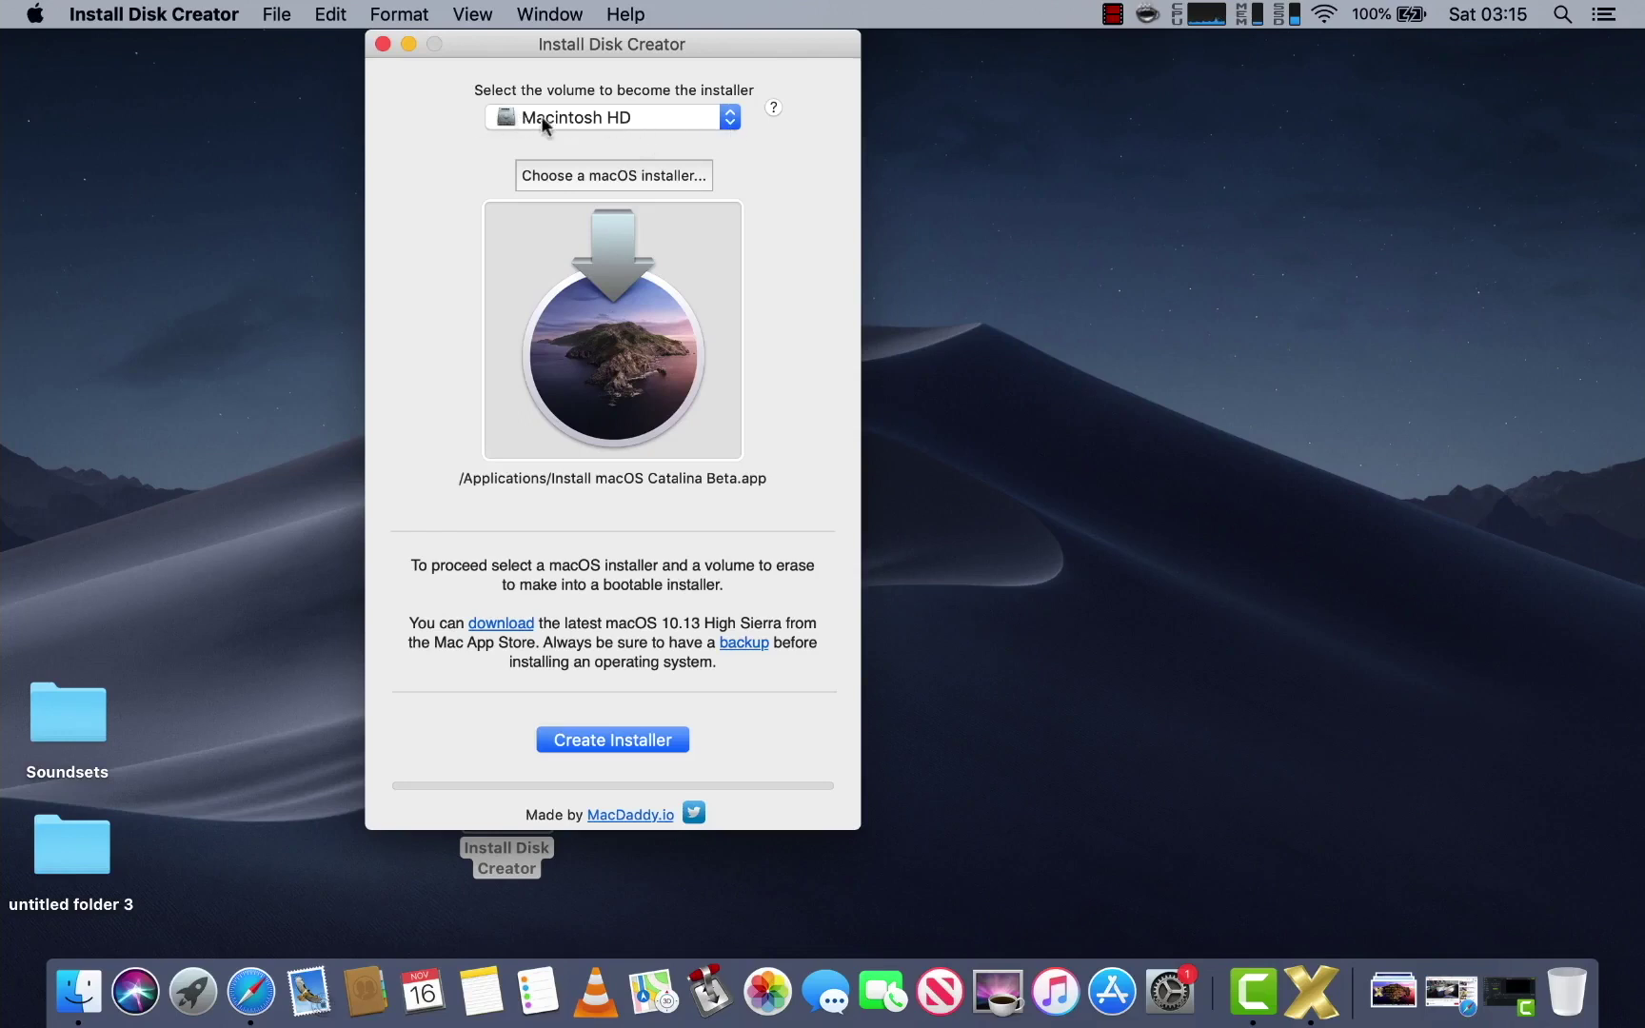
{"action": "left_click", "coordinate": [728, 131]}
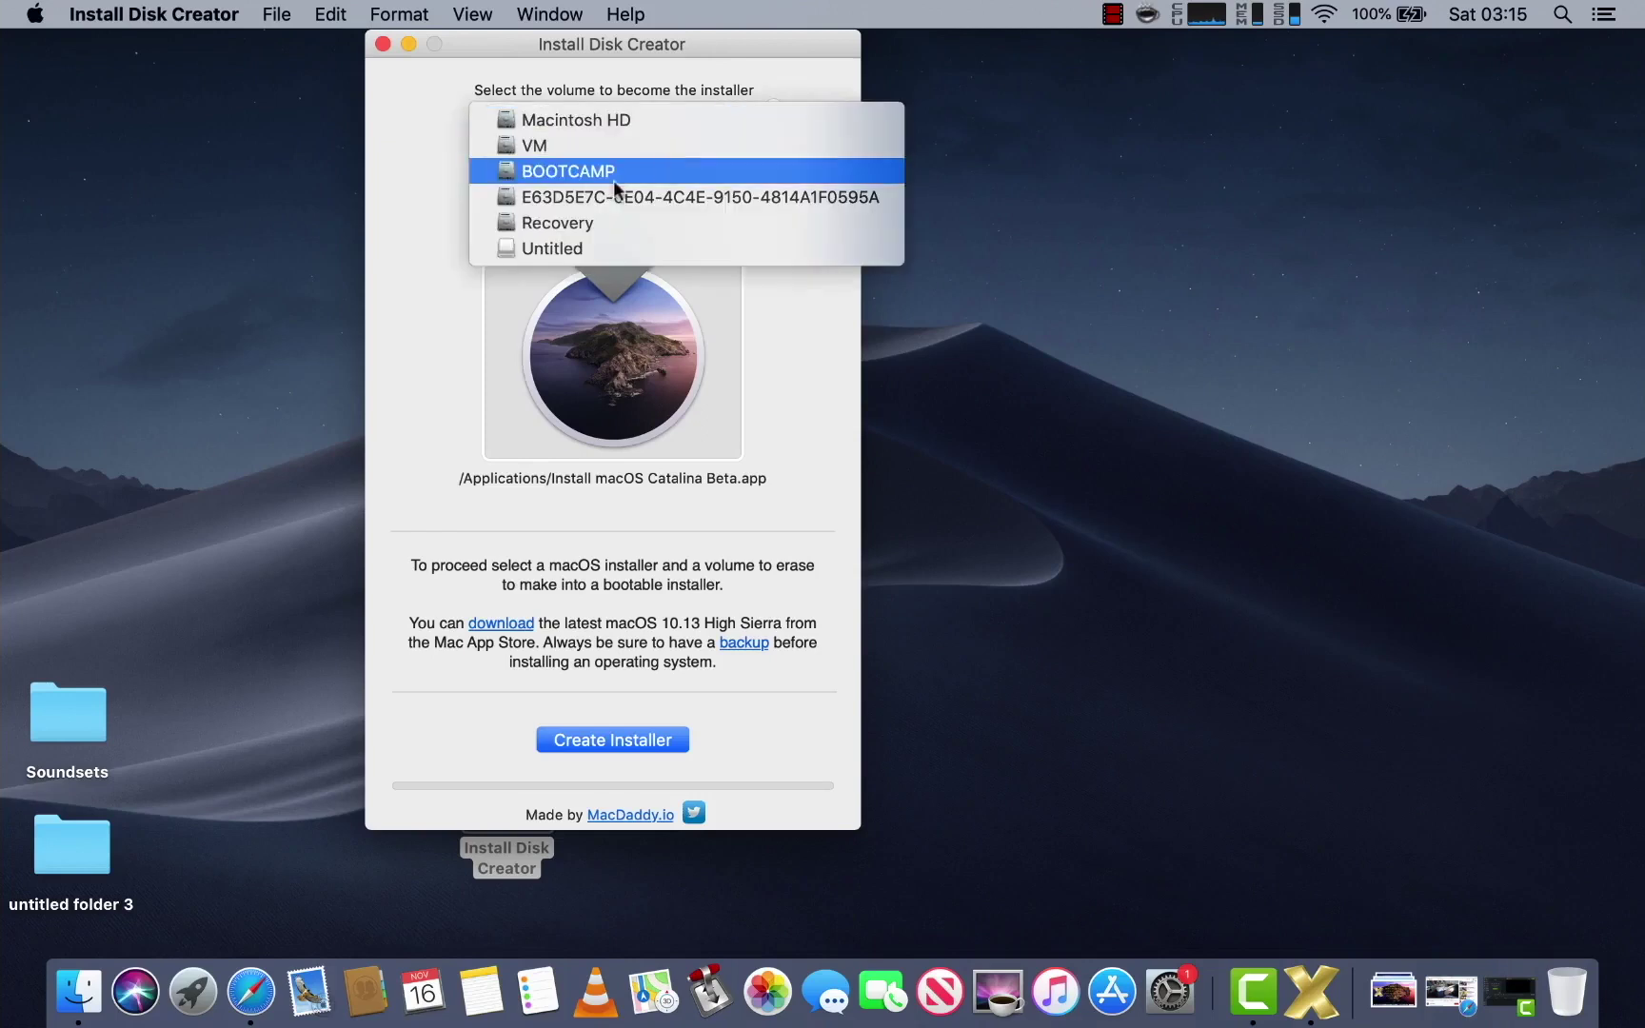
{"action": "left_click", "coordinate": [543, 248]}
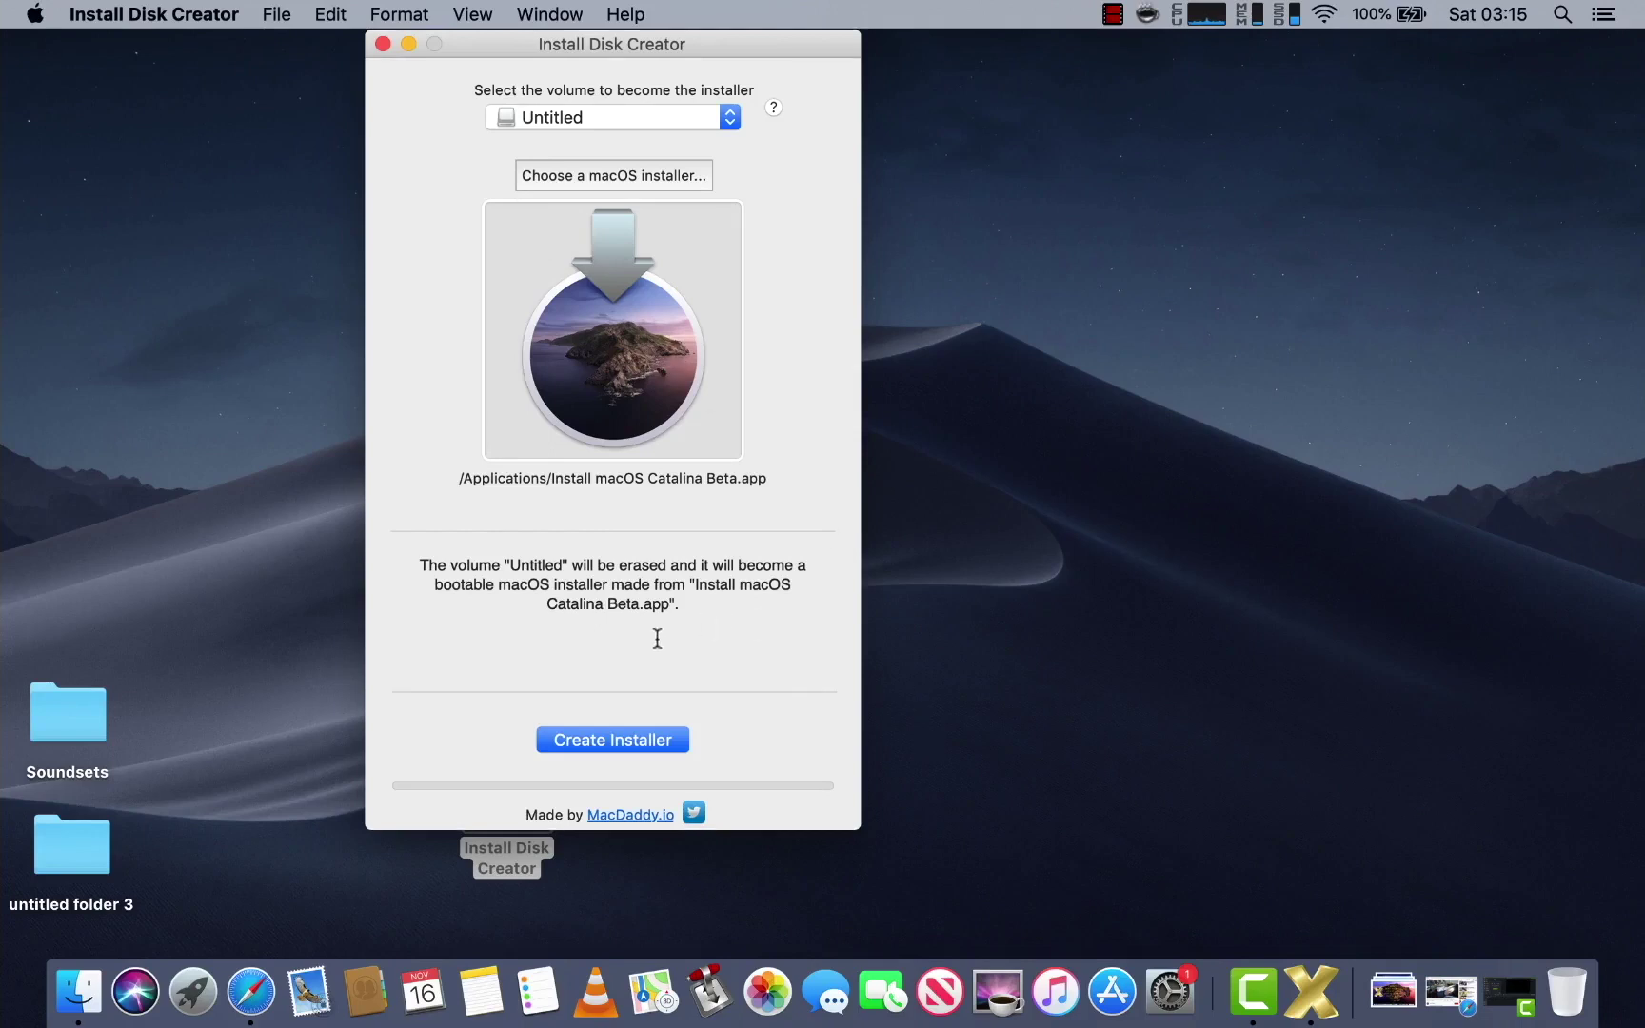
- Create the installer, confirming the Untitled erase and authorising with the administrator password
{"action": "left_click", "coordinate": [609, 741]}
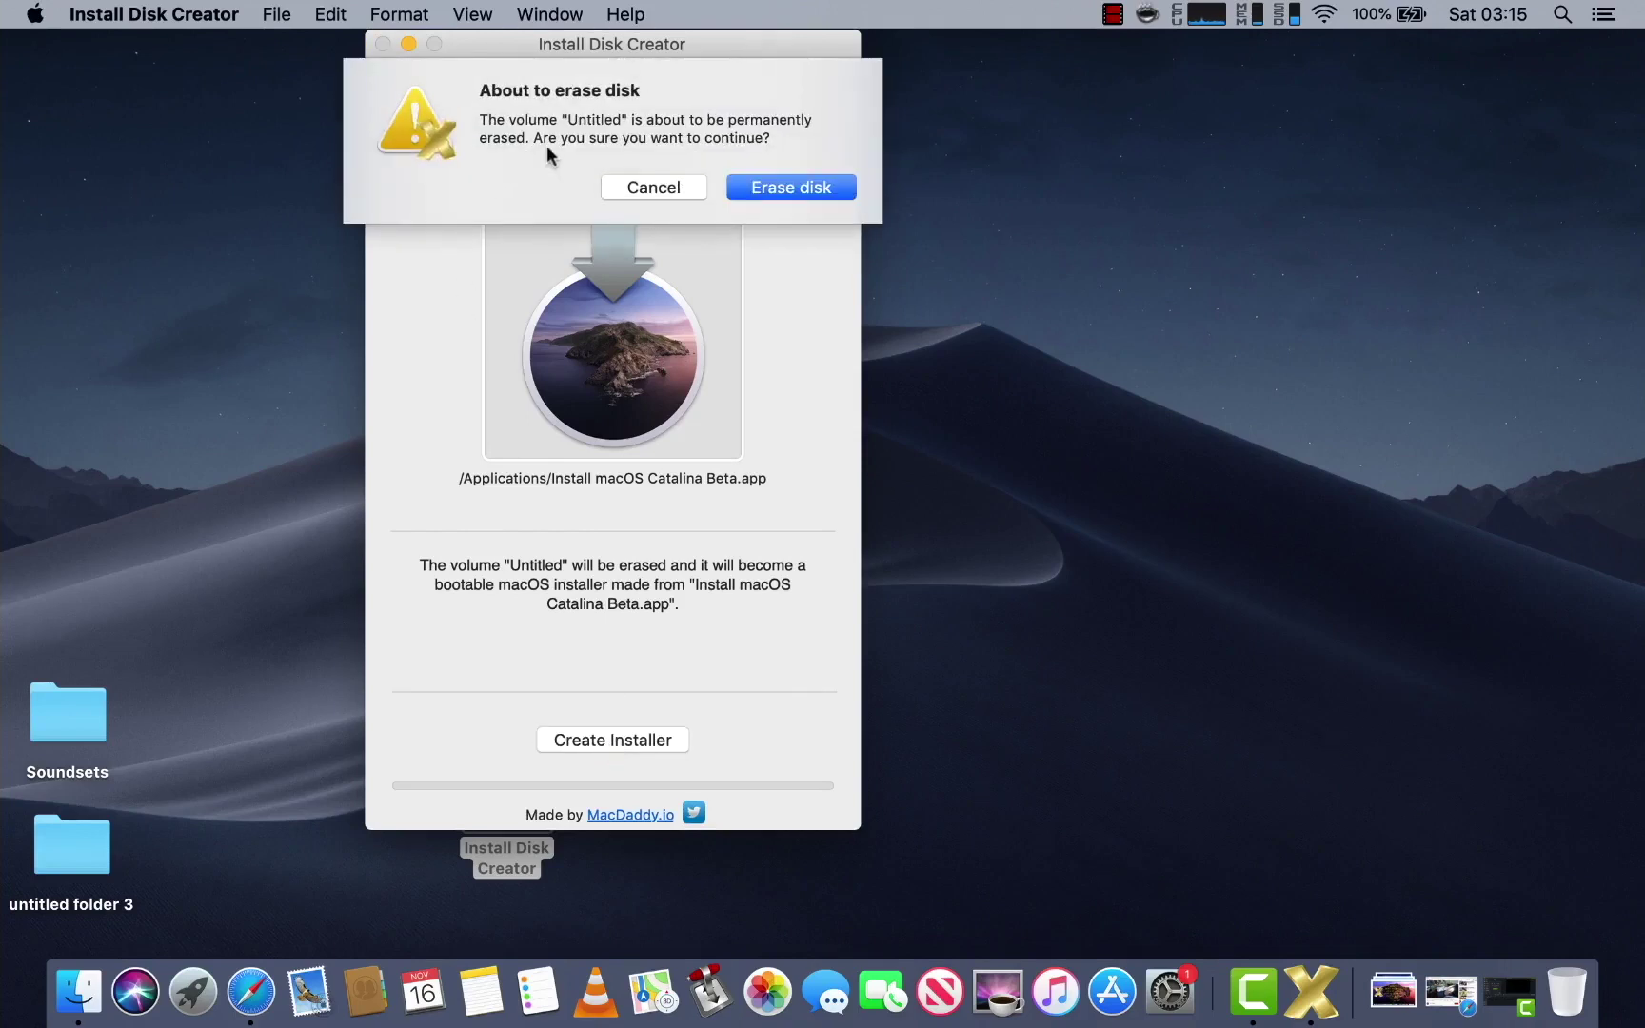
{"action": "left_click", "coordinate": [796, 190]}
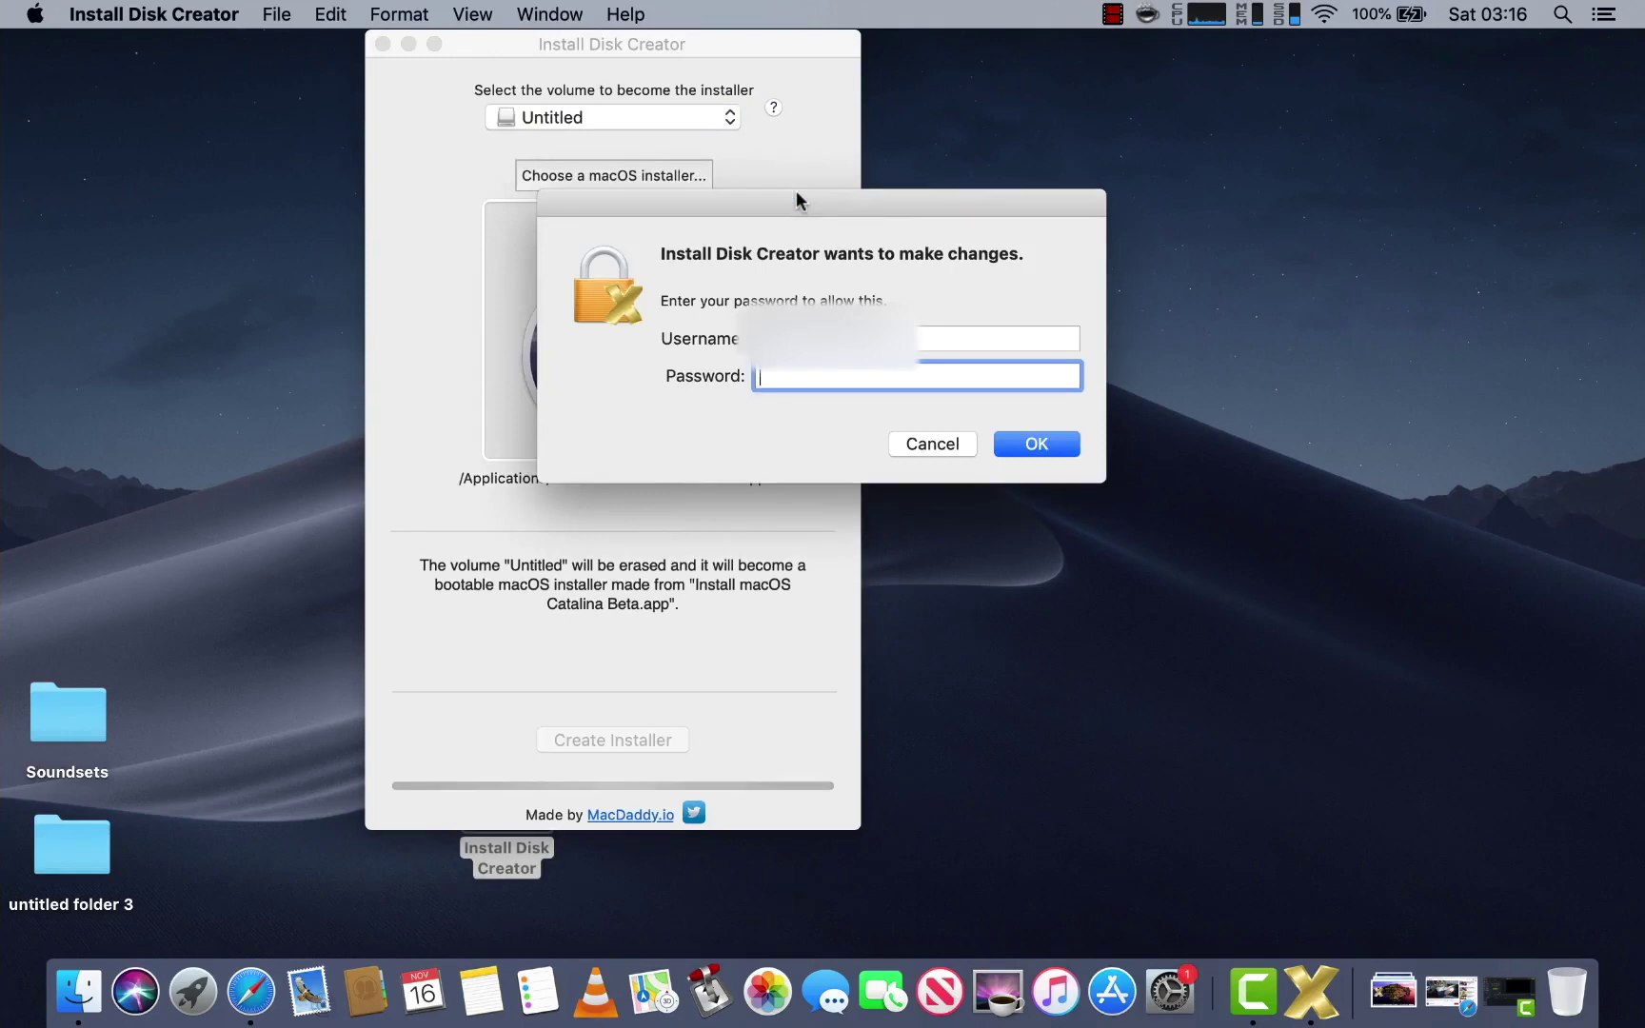
{"action": "type", "text": "••"}
{"action": "type", "text": "••••"}
{"action": "type", "text": "•"}
{"action": "left_click", "coordinate": [1032, 450]}
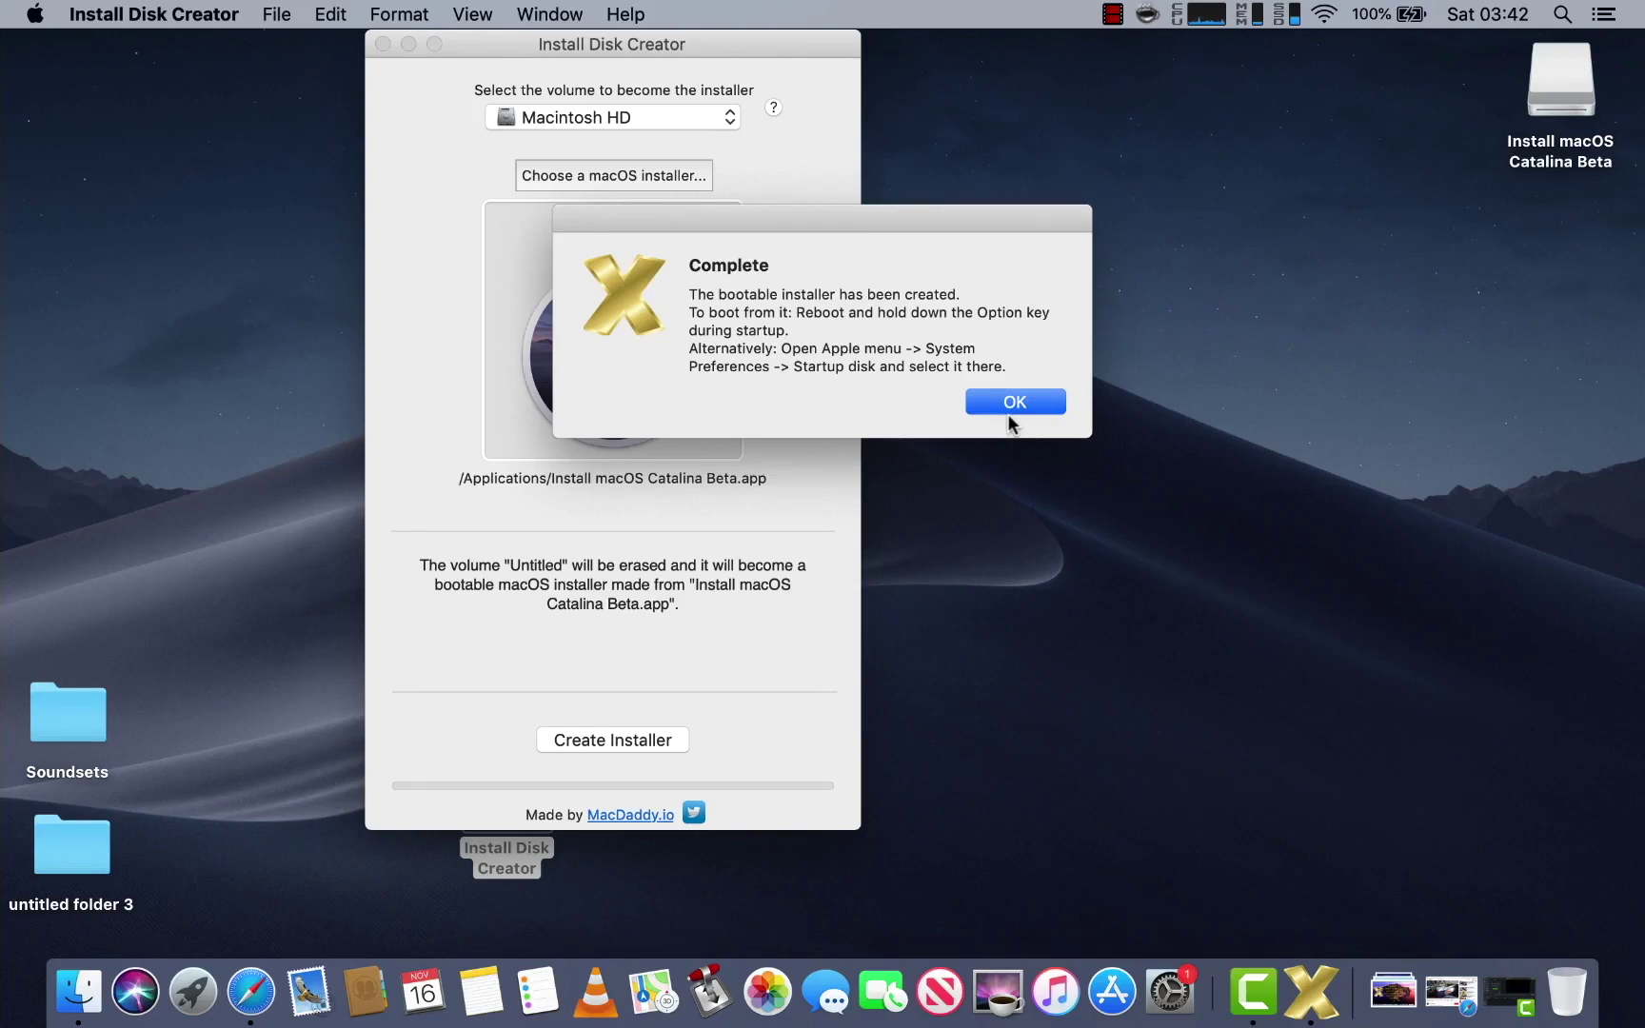
- Dismiss the Complete notice once the Catalina Beta installer drive is finished
{"action": "left_click", "coordinate": [1007, 408]}
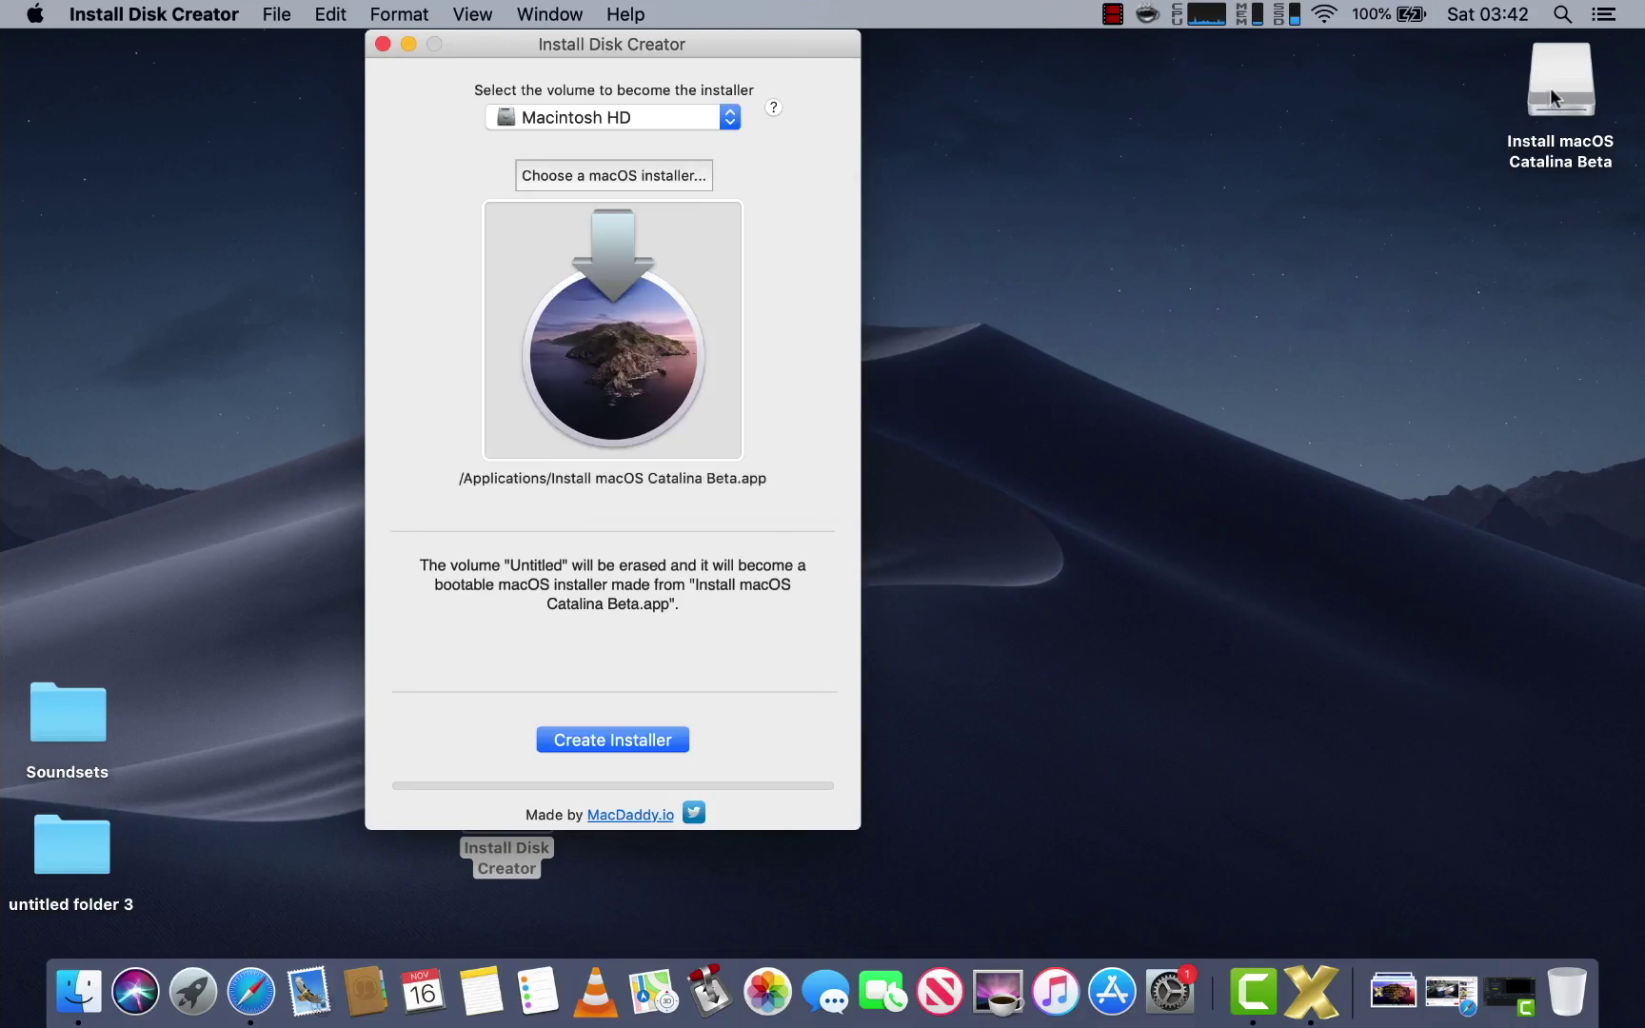
{"action": "double_click", "coordinate": [1550, 86]}
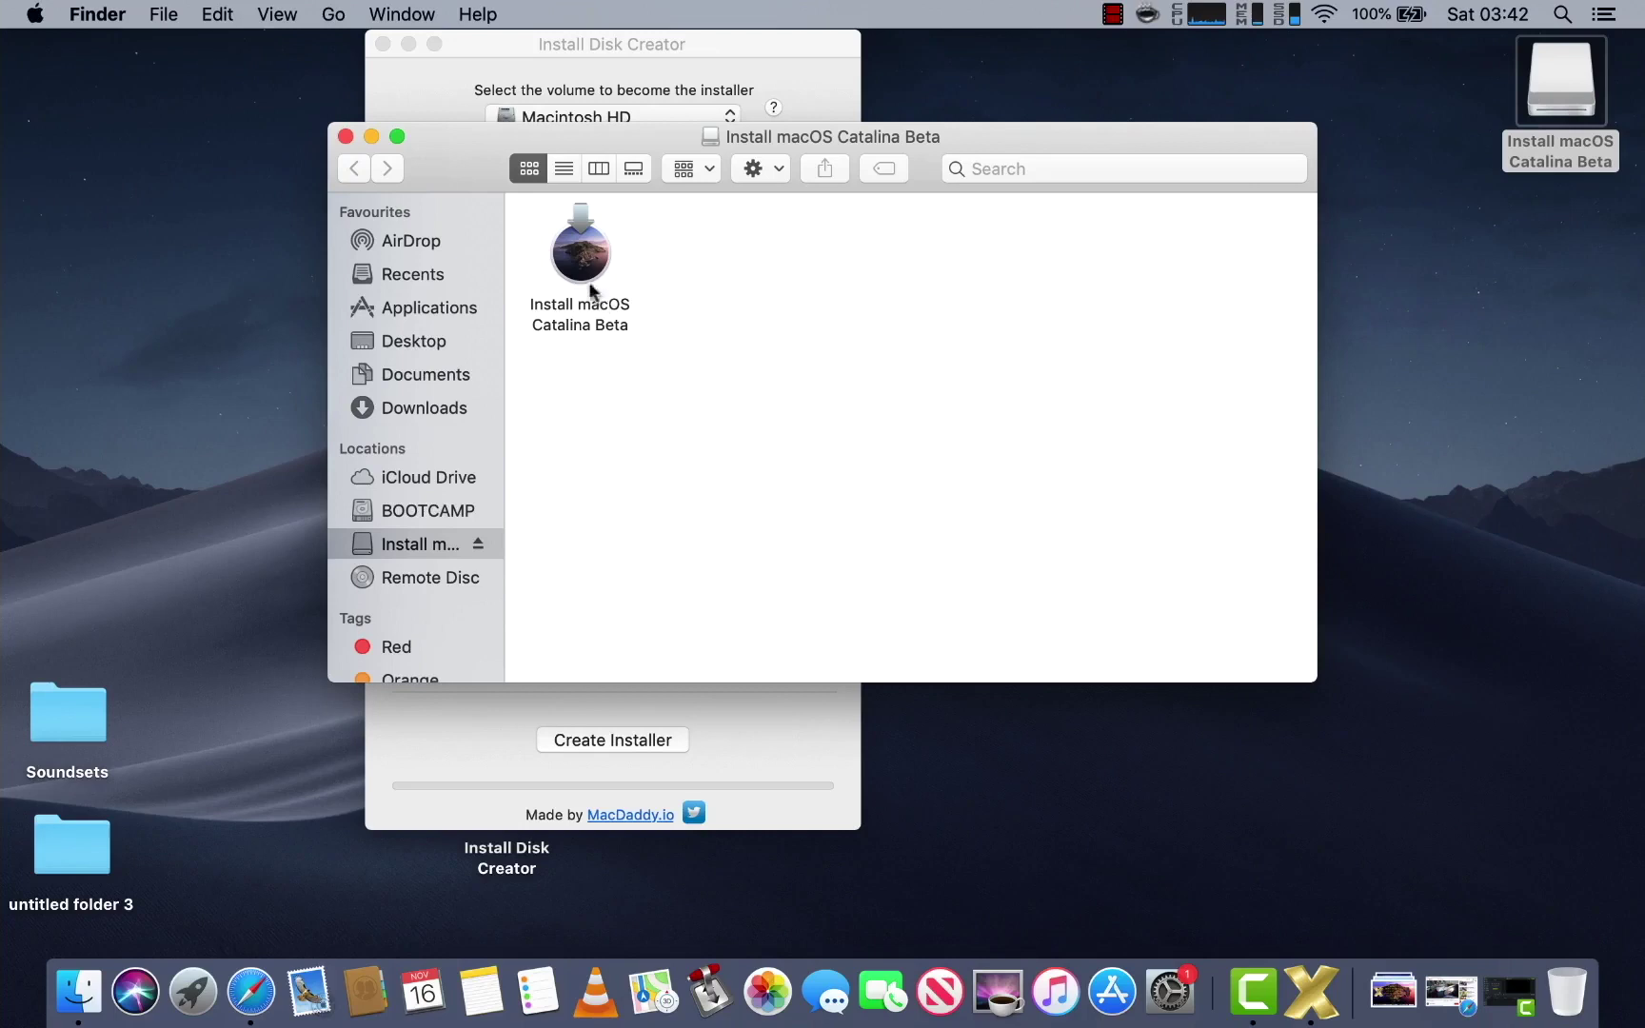
{"action": "left_click", "coordinate": [581, 271]}
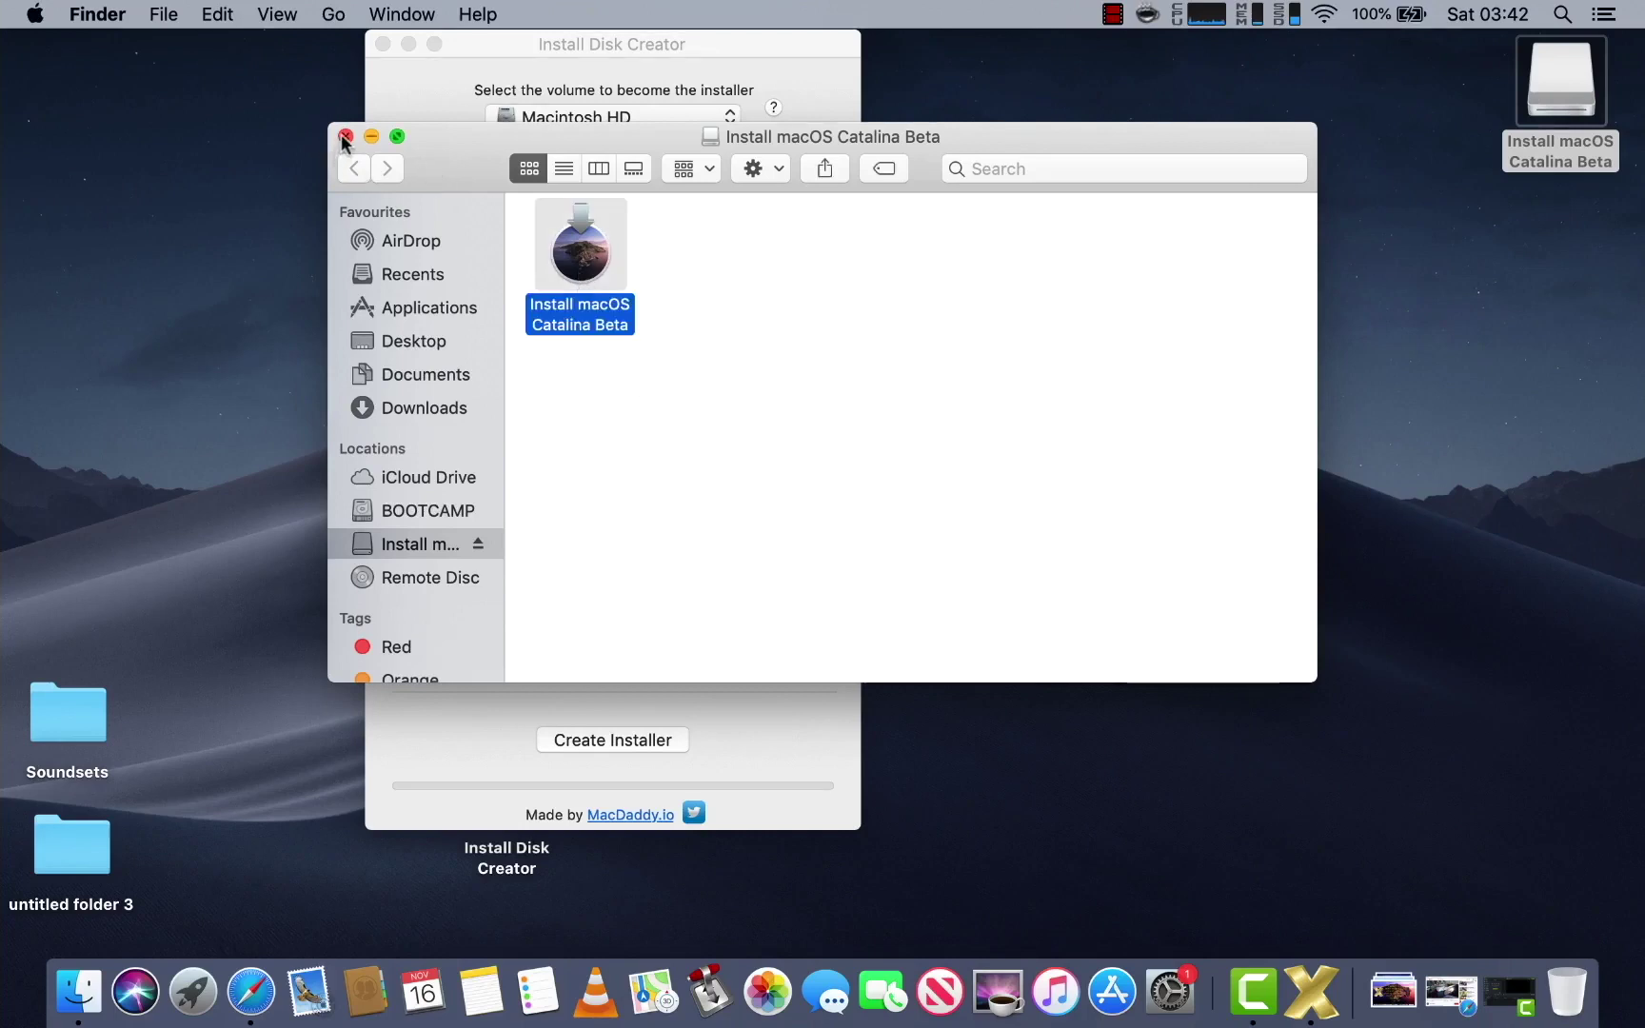
{"action": "left_click", "coordinate": [344, 137]}
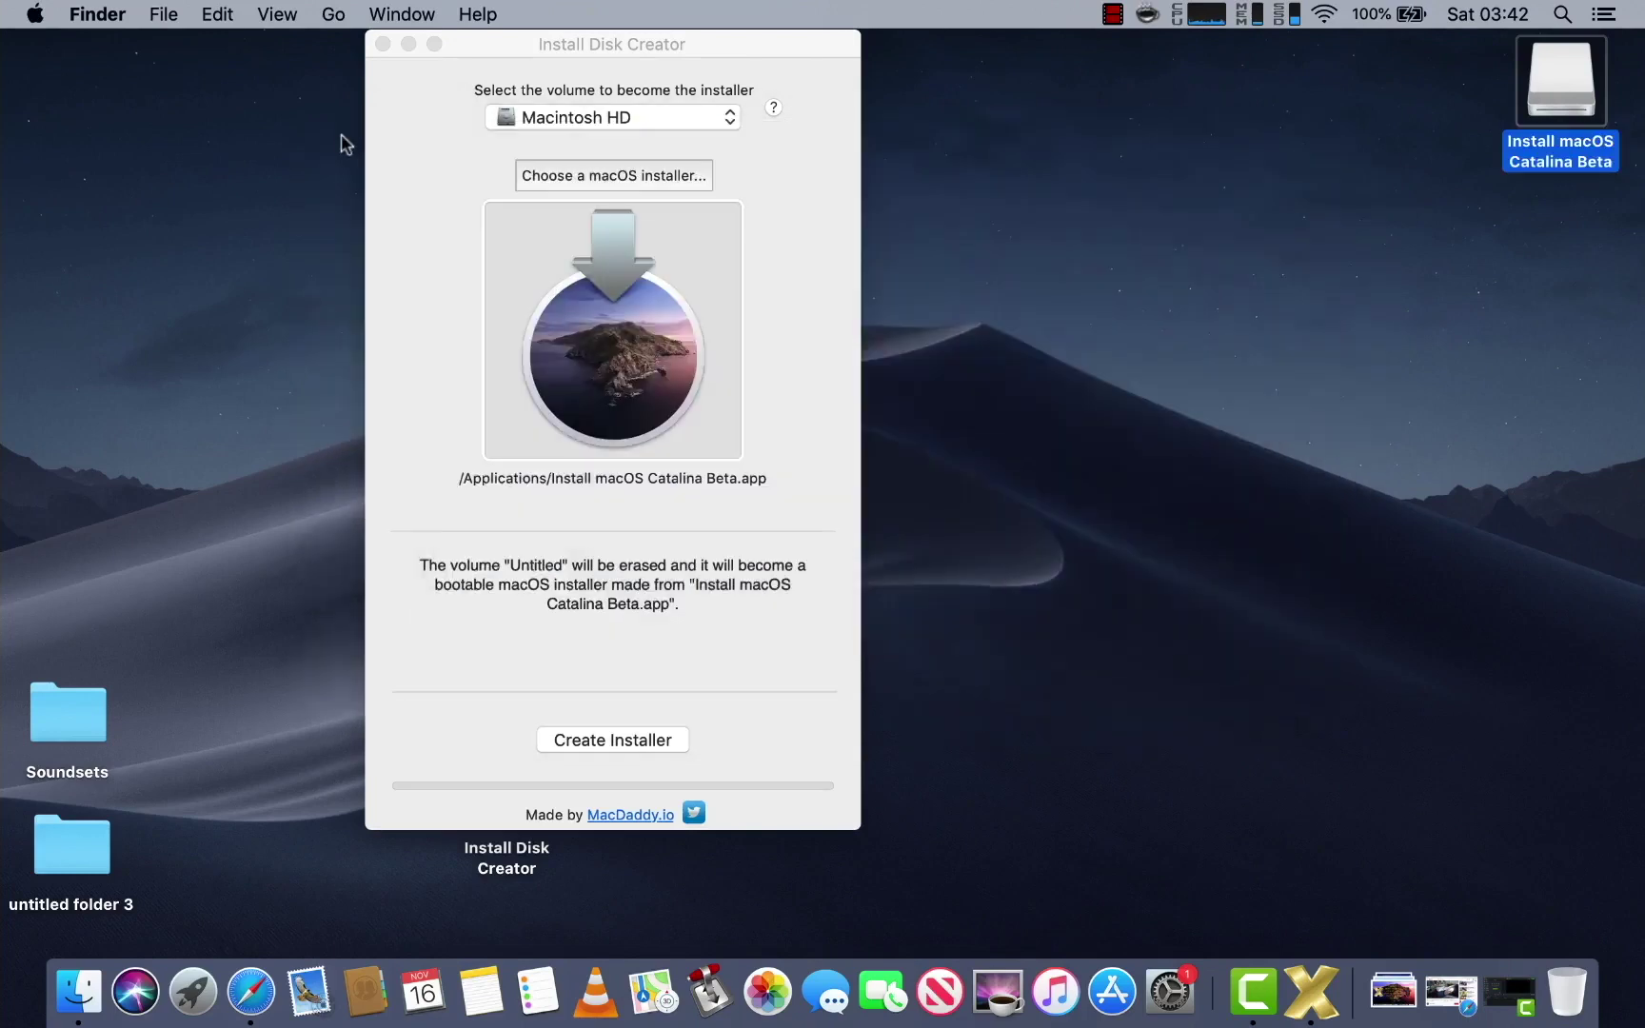
{"action": "left_click", "coordinate": [1085, 431]}
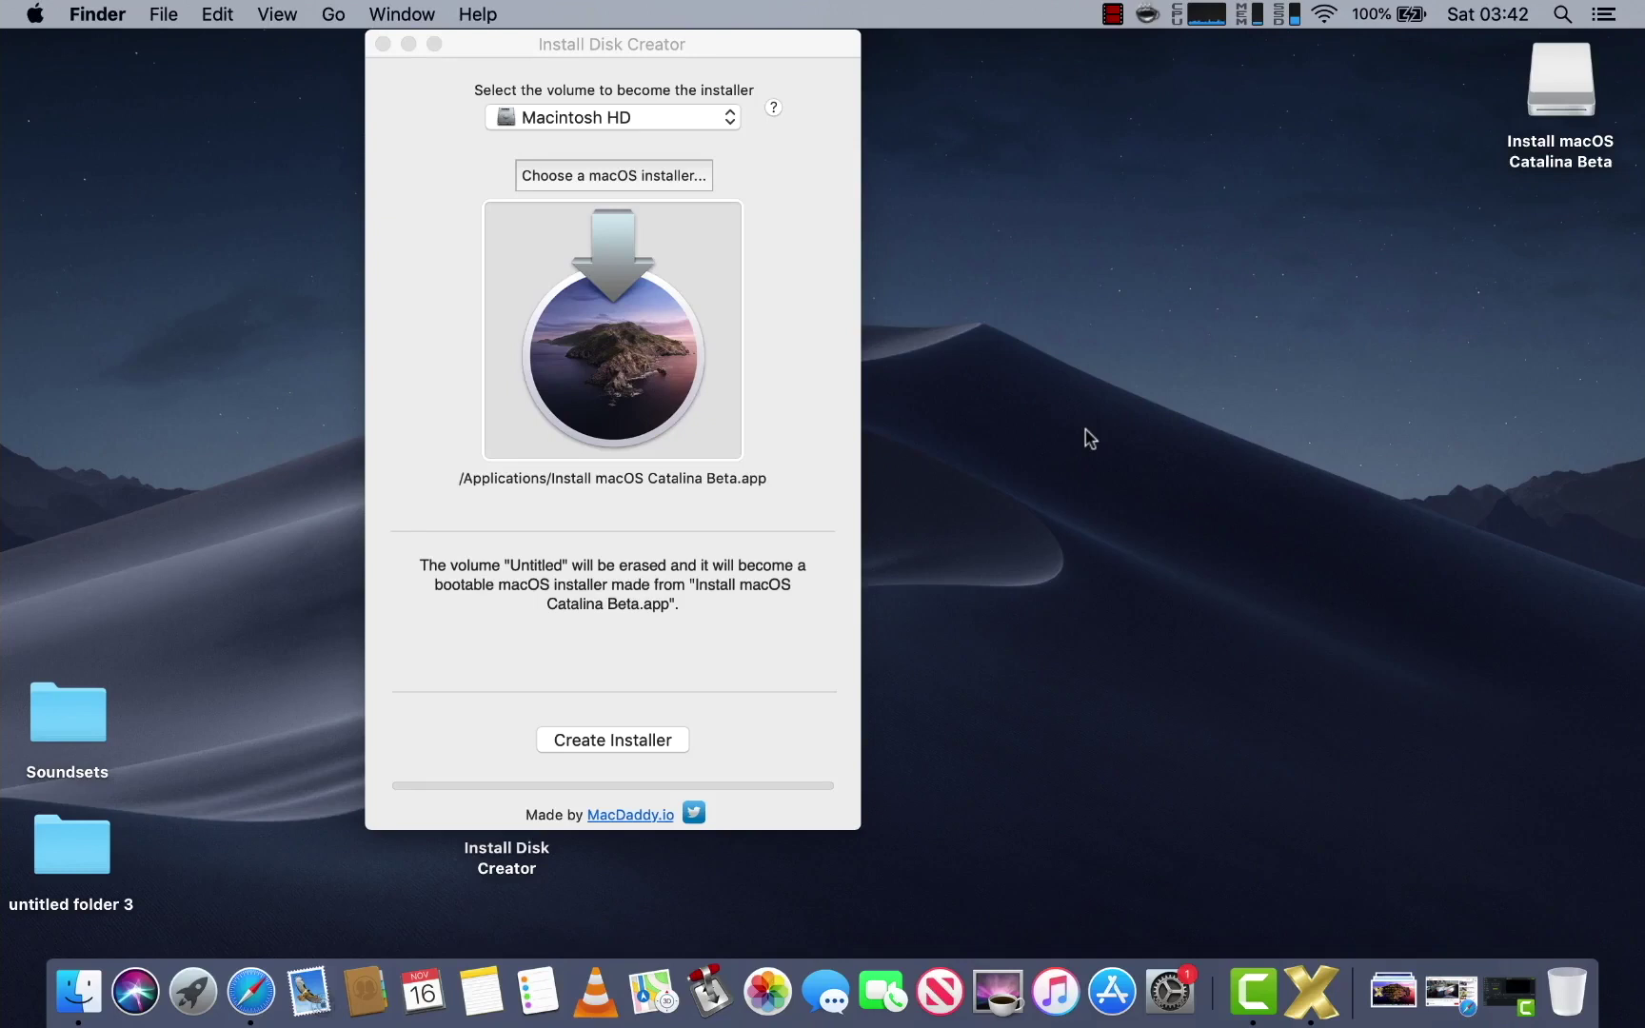